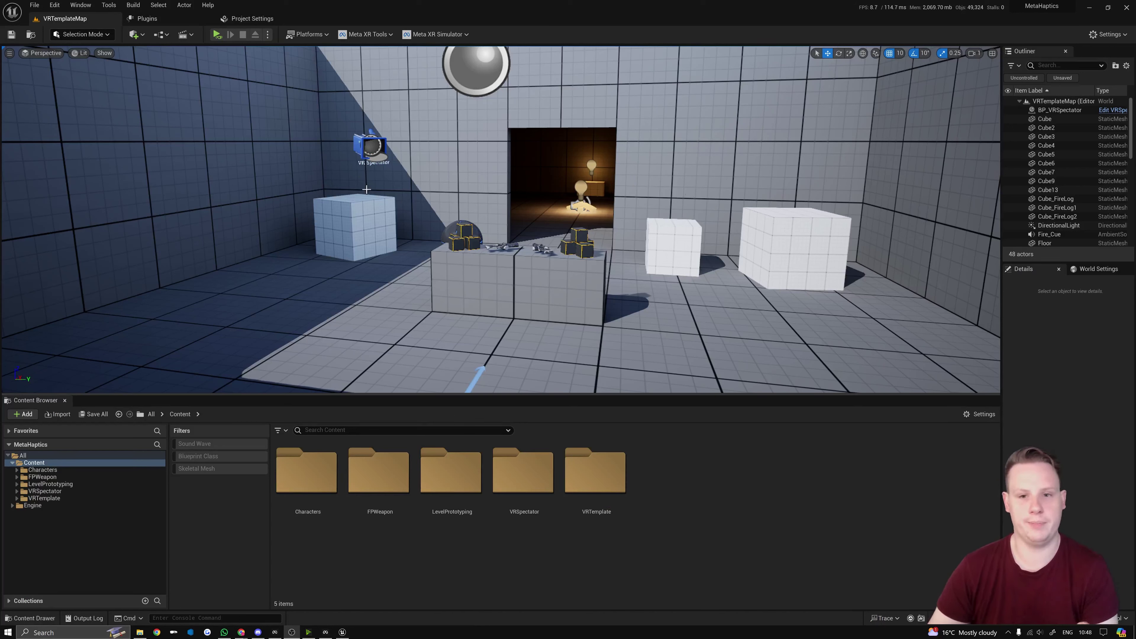
Step: Review the installed and built-in Virtual Reality plugins, checking which of Meta XR, OpenXR and related plugins are enabled
{"action": "left_click", "coordinate": [147, 18]}
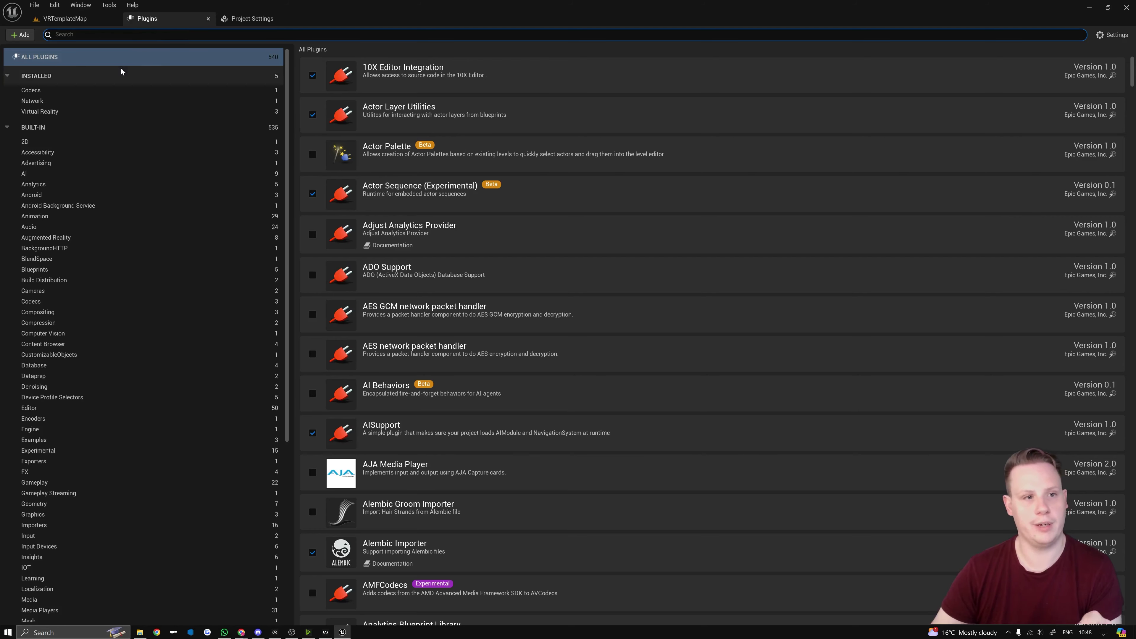
{"action": "left_click", "coordinate": [75, 114]}
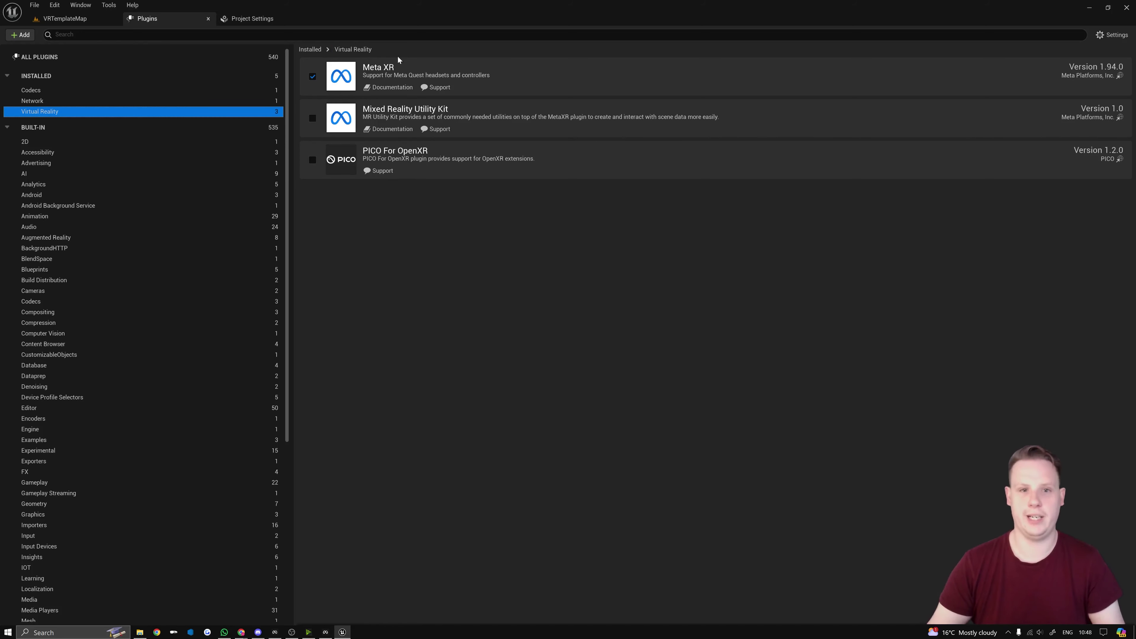
{"action": "scroll", "coordinate": [135, 285], "scroll_direction": "down", "scroll_amount": 5}
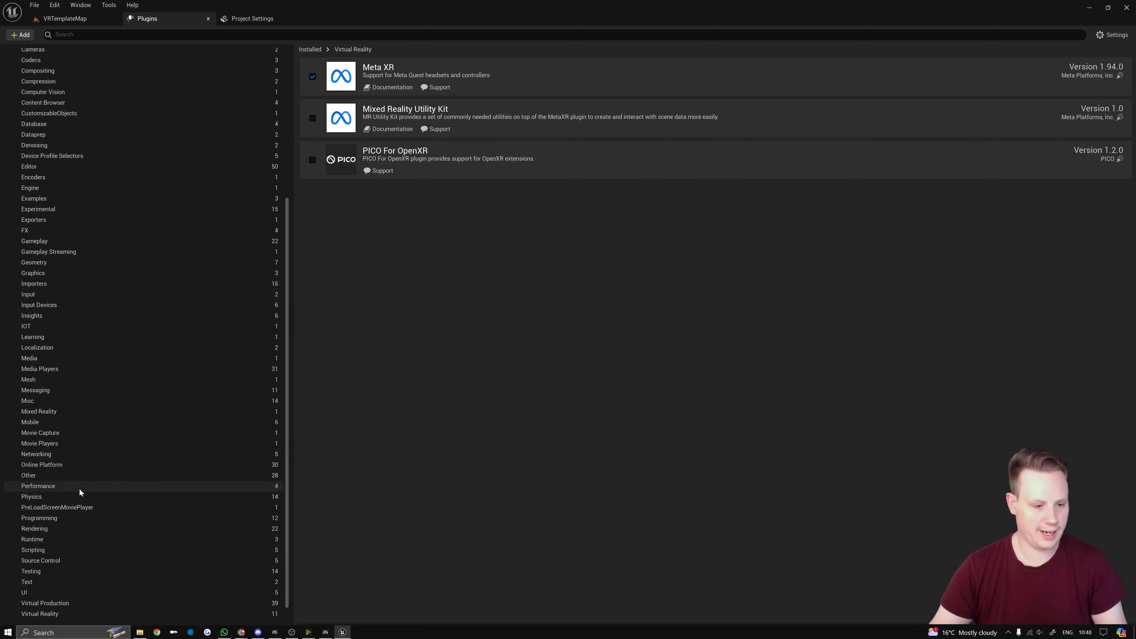
{"action": "left_click", "coordinate": [65, 614]}
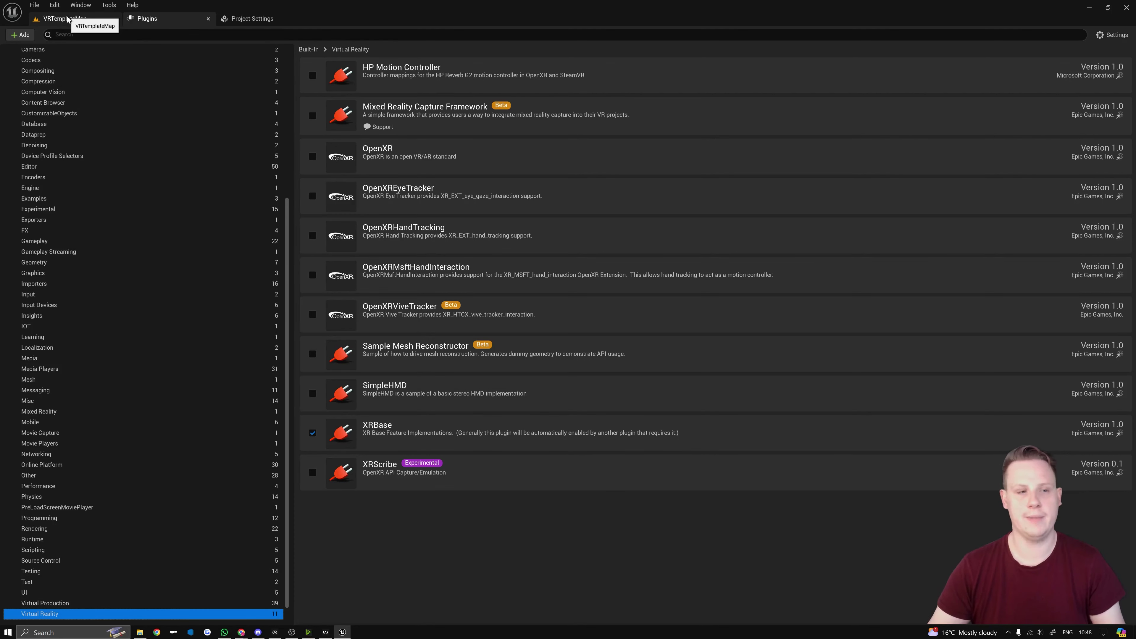
{"action": "scroll", "coordinate": [290, 58], "scroll_direction": "up", "scroll_amount": 5}
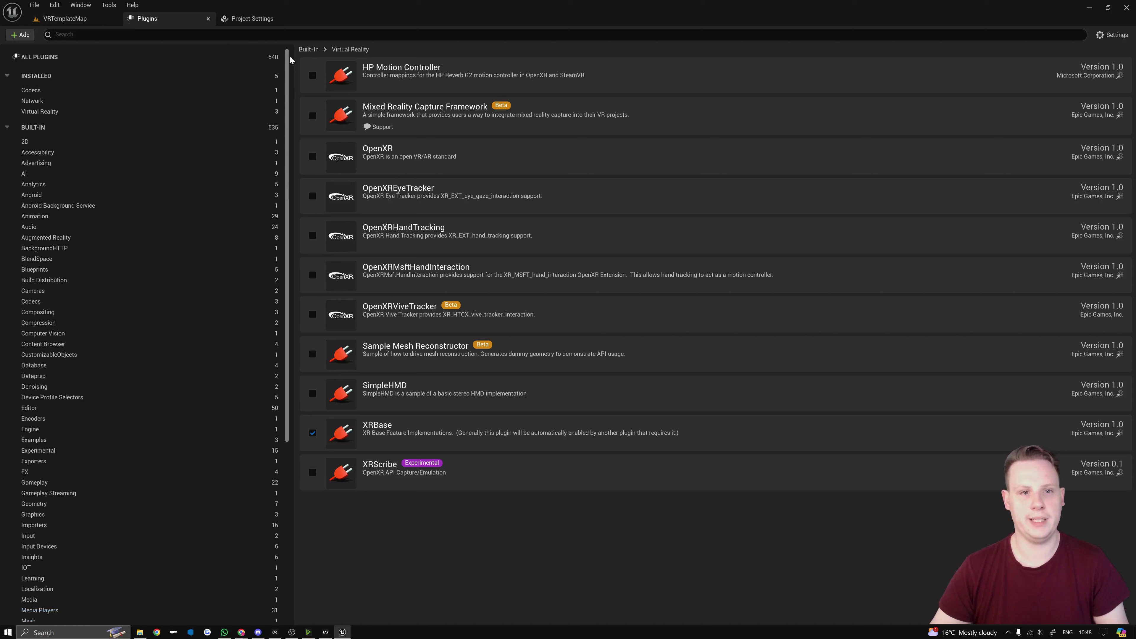
{"action": "left_click", "coordinate": [91, 111]}
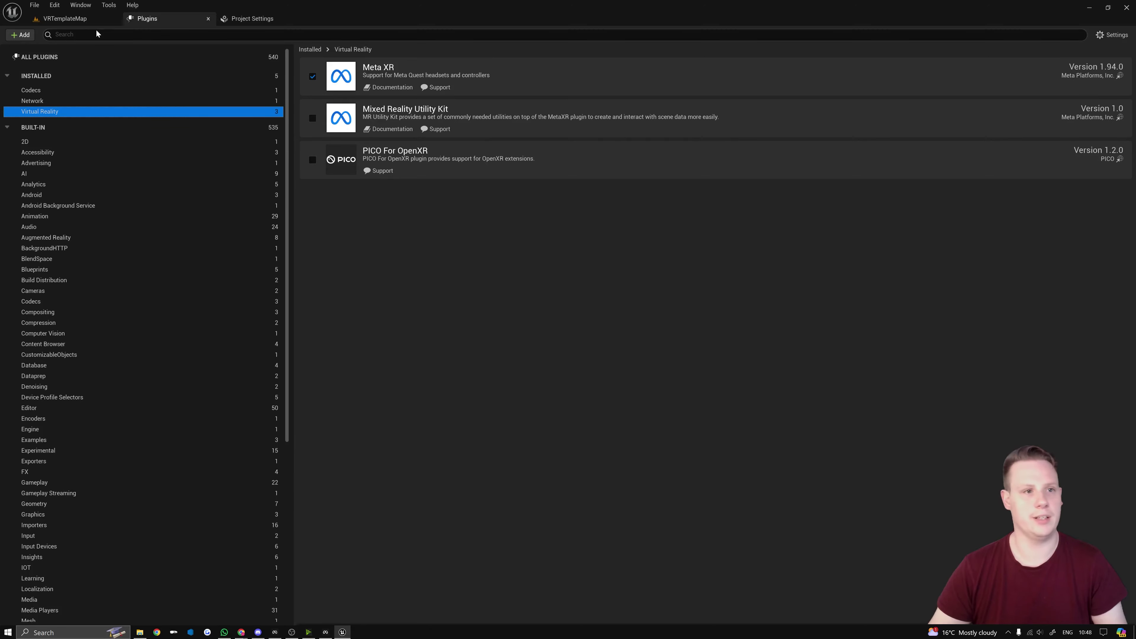
Step: Return to the VRTemplateMap level and close the Unreal Editor
{"action": "left_click", "coordinate": [67, 19]}
{"action": "mouse_move", "coordinate": [568, 242]}
{"action": "left_mouse_down"}
{"action": "mouse_move", "coordinate": [562, 193]}
{"action": "mouse_move", "coordinate": [567, 253]}
{"action": "left_mouse_up"}
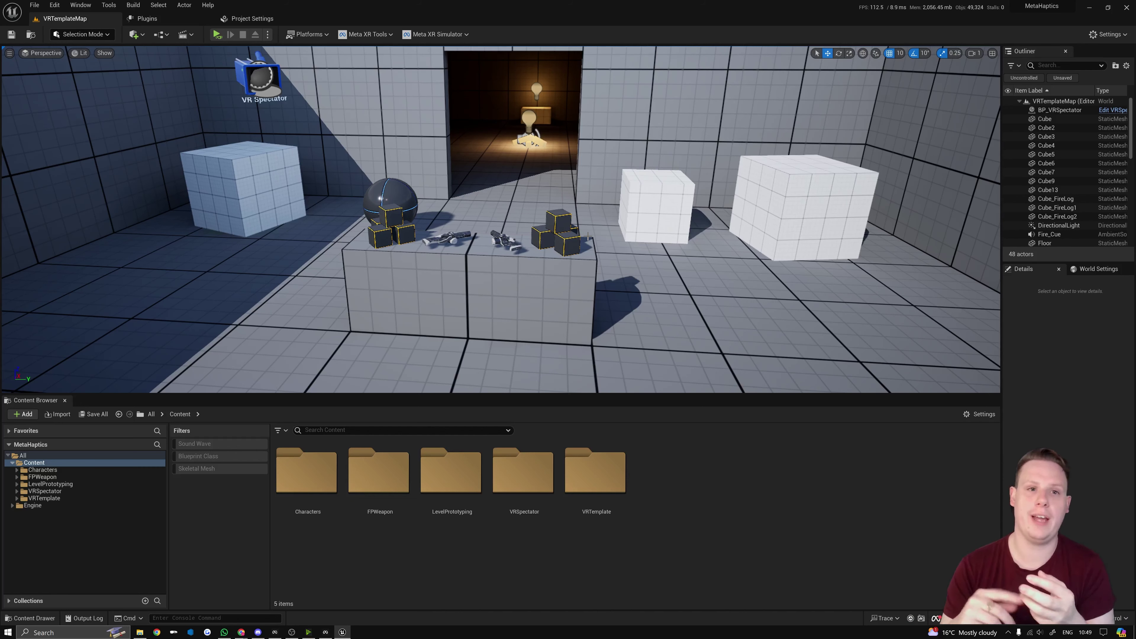
{"action": "key", "text": "alt+Tab"}
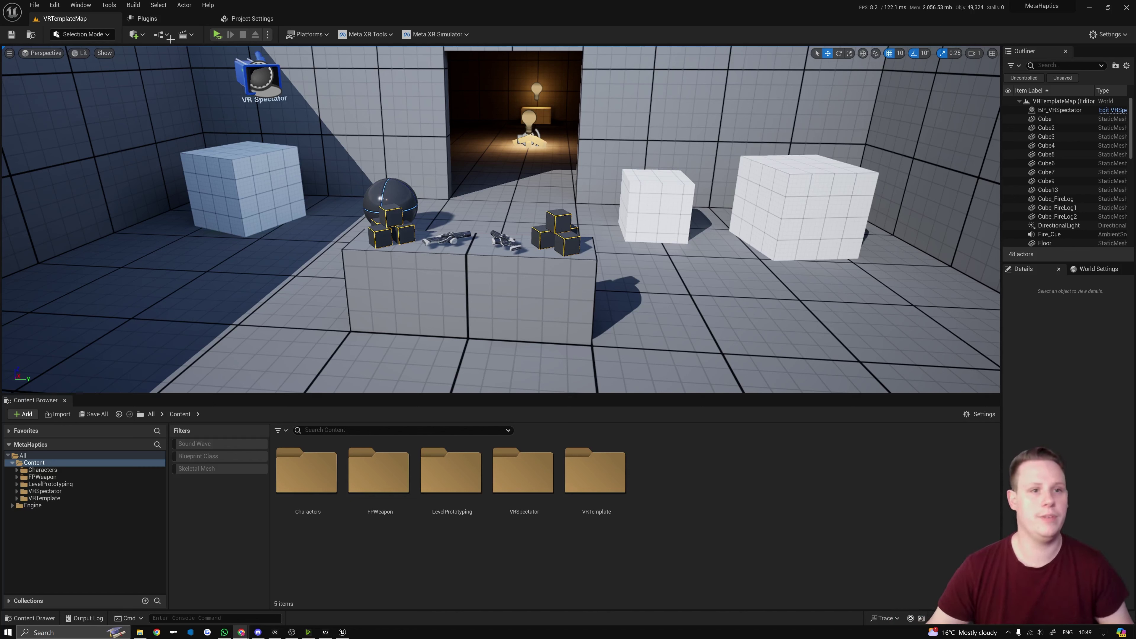
{"action": "left_click", "coordinate": [1126, 13]}
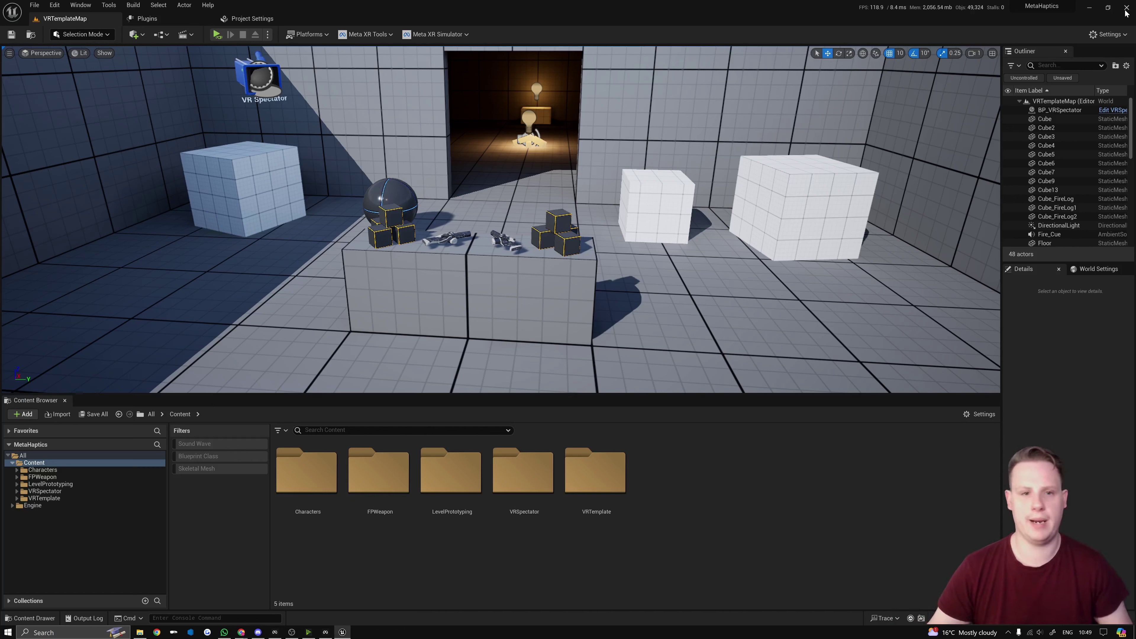
{"action": "left_click", "coordinate": [1126, 13]}
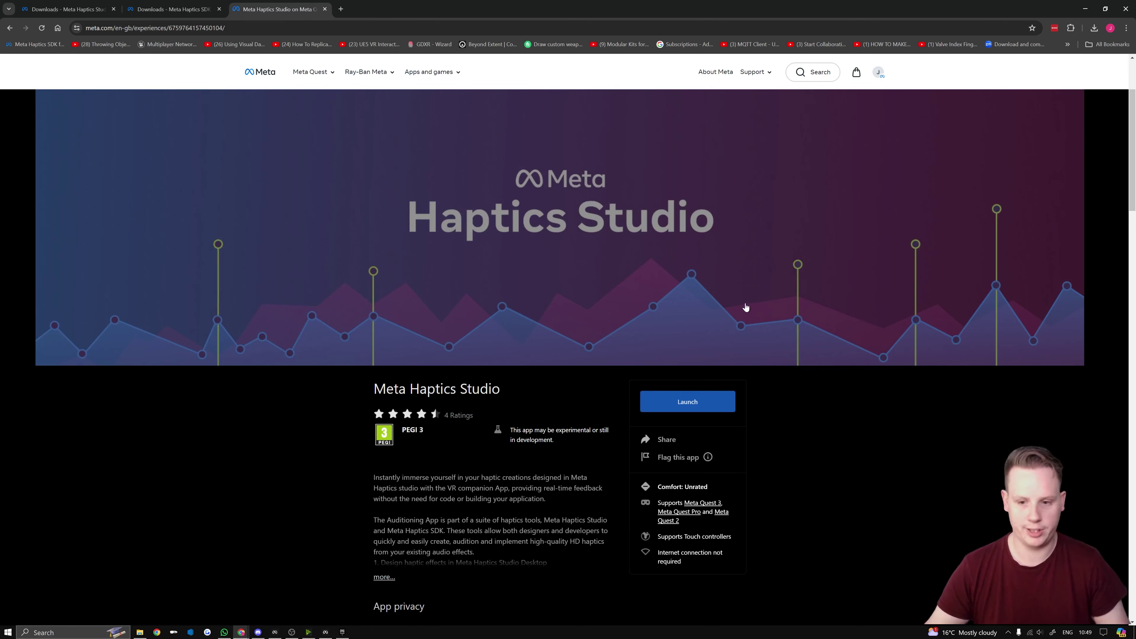
Step: Look over the Meta Haptics Studio store page and request the Meta Haptics Studio for Windows 1.1.1 download, accepting its licence
{"action": "scroll", "coordinate": [757, 301], "scroll_direction": "down", "scroll_amount": 5}
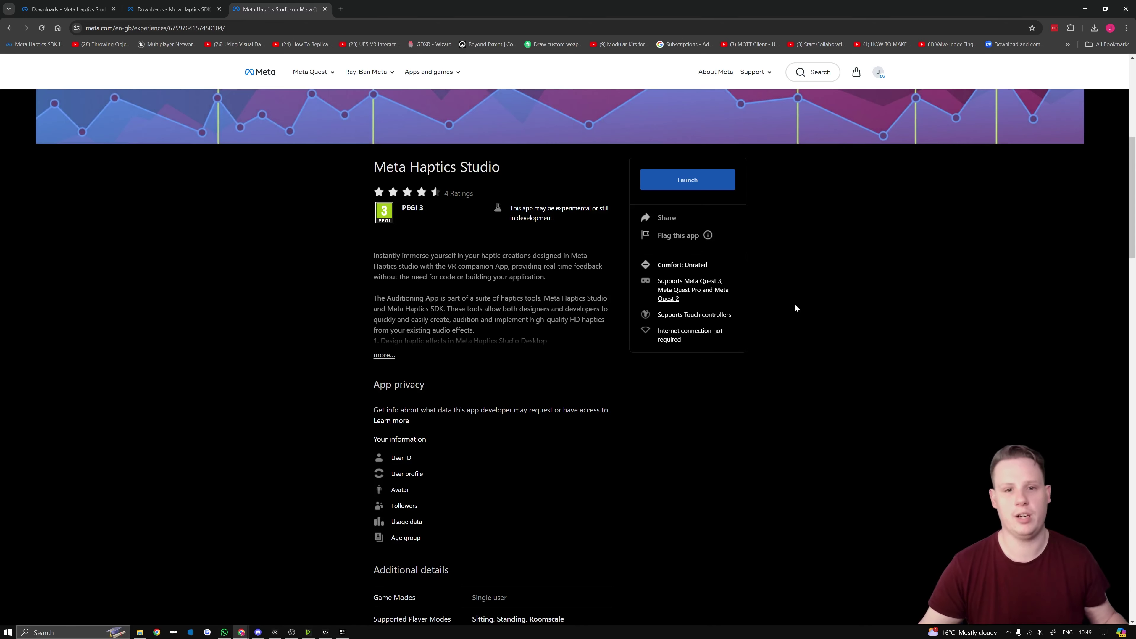
{"action": "scroll", "coordinate": [795, 308], "scroll_direction": "up", "scroll_amount": 8}
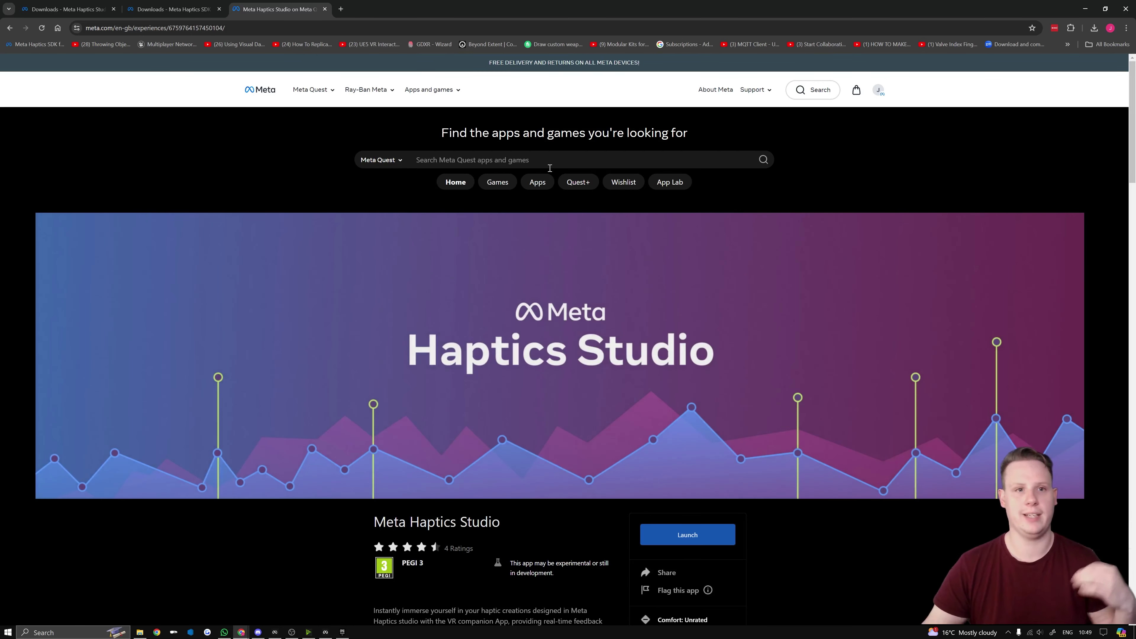
{"action": "left_click", "coordinate": [67, 5]}
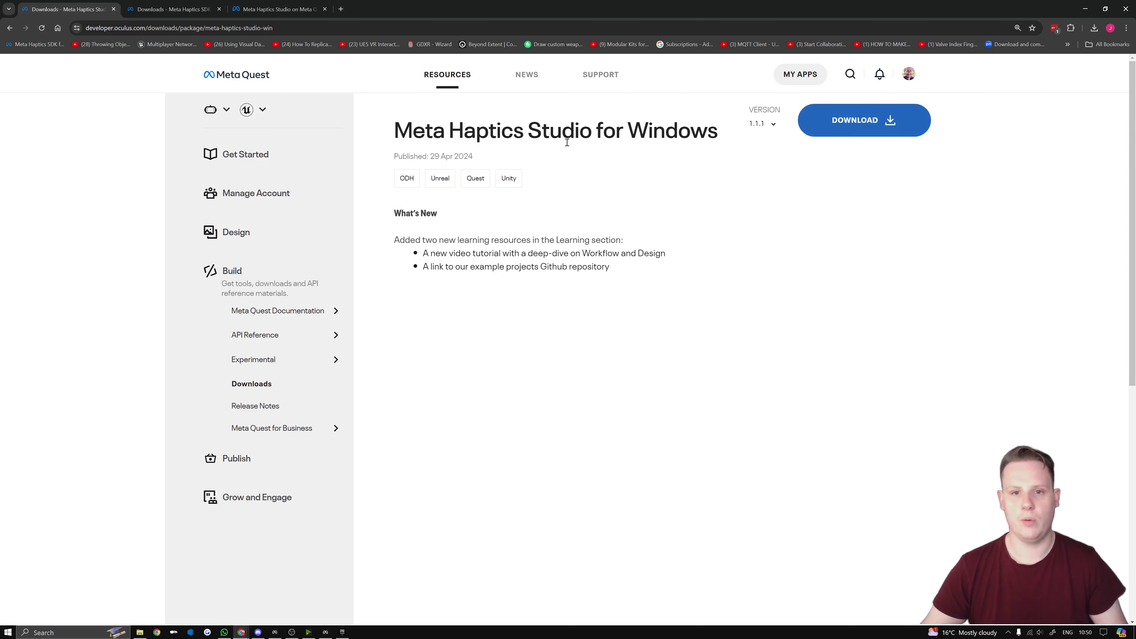
{"action": "left_click", "coordinate": [862, 128]}
{"action": "left_click", "coordinate": [534, 289]}
{"action": "left_click", "coordinate": [591, 361]}
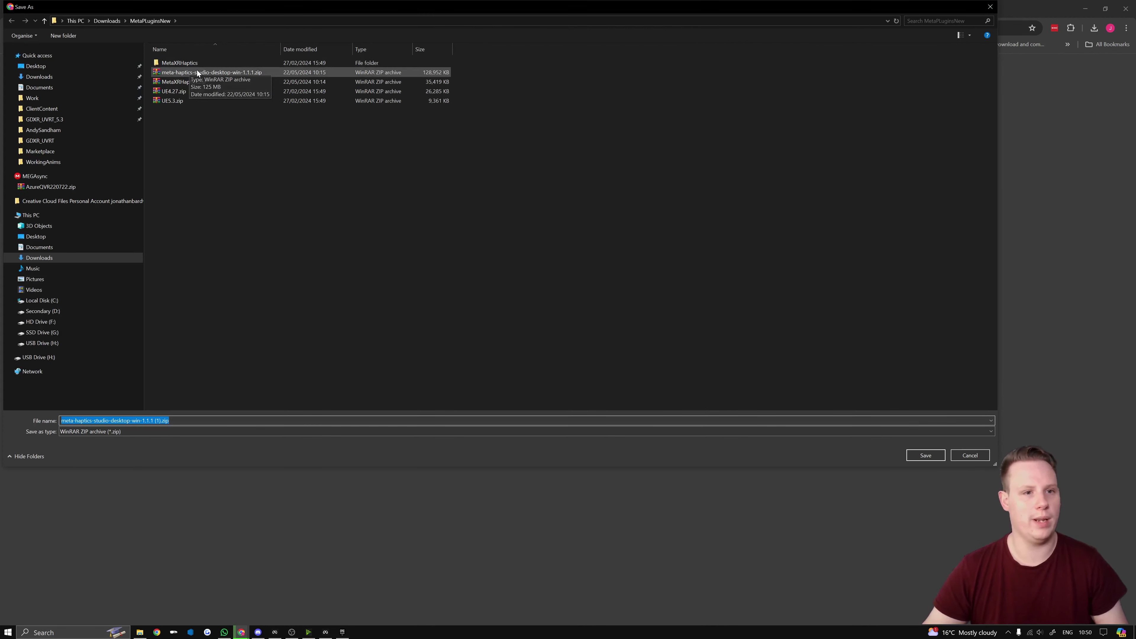
Step: Delete the MetaXRHaptics folder and all old zip archives from the MetaPLuginsNew download folder, and cancel the pending save
{"action": "left_click", "coordinate": [174, 64]}
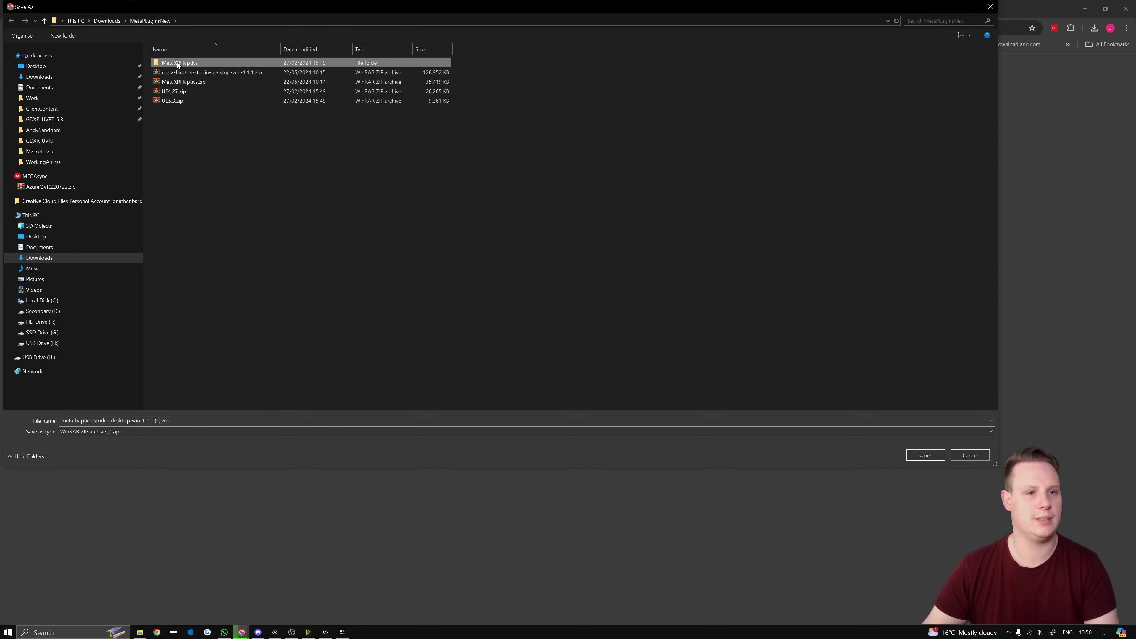
{"action": "key", "text": "Delete"}
{"action": "key", "text": "Delete"}
{"action": "key", "text": "Delete"}
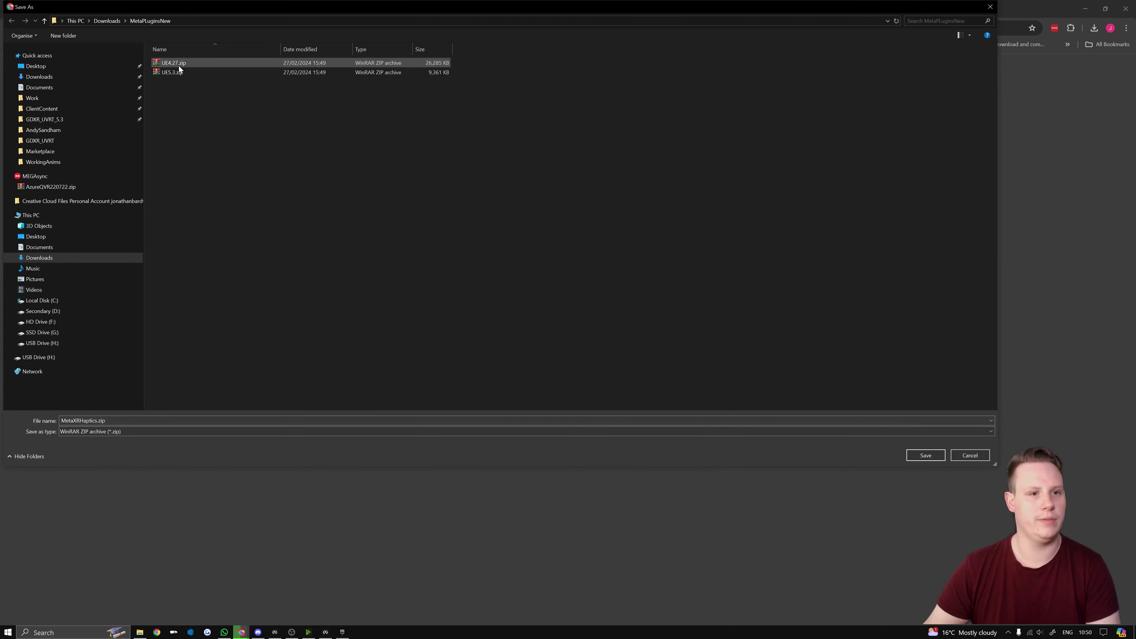
{"action": "key", "text": "Delete"}
{"action": "key", "text": "Delete"}
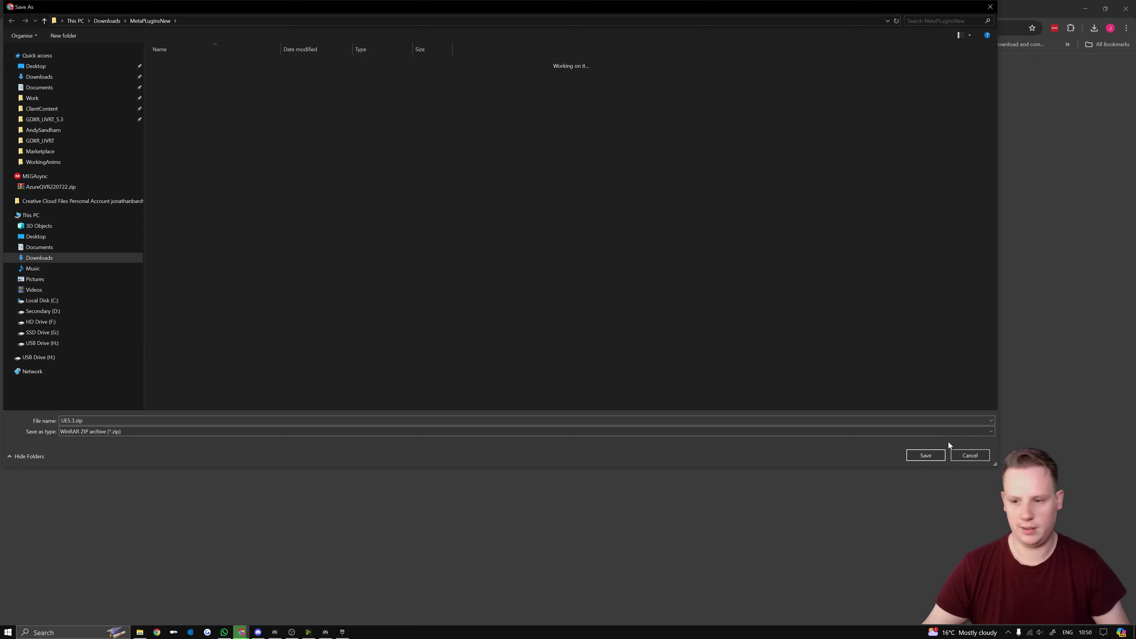
{"action": "left_click", "coordinate": [971, 456]}
Step: Accept the licence and download Meta Haptics Studio for Windows into MetaPLuginsNew as meta-haptics-studio-desktop-win-1.1.1.zip
{"action": "left_click", "coordinate": [839, 131]}
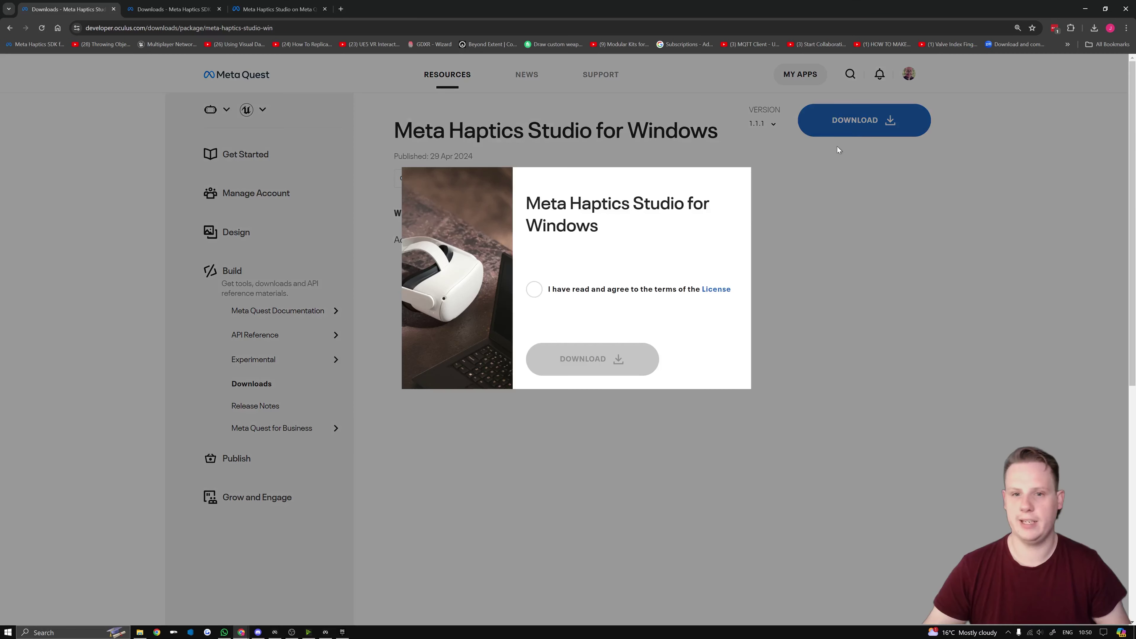
{"action": "left_click", "coordinate": [535, 289]}
{"action": "left_click", "coordinate": [593, 359]}
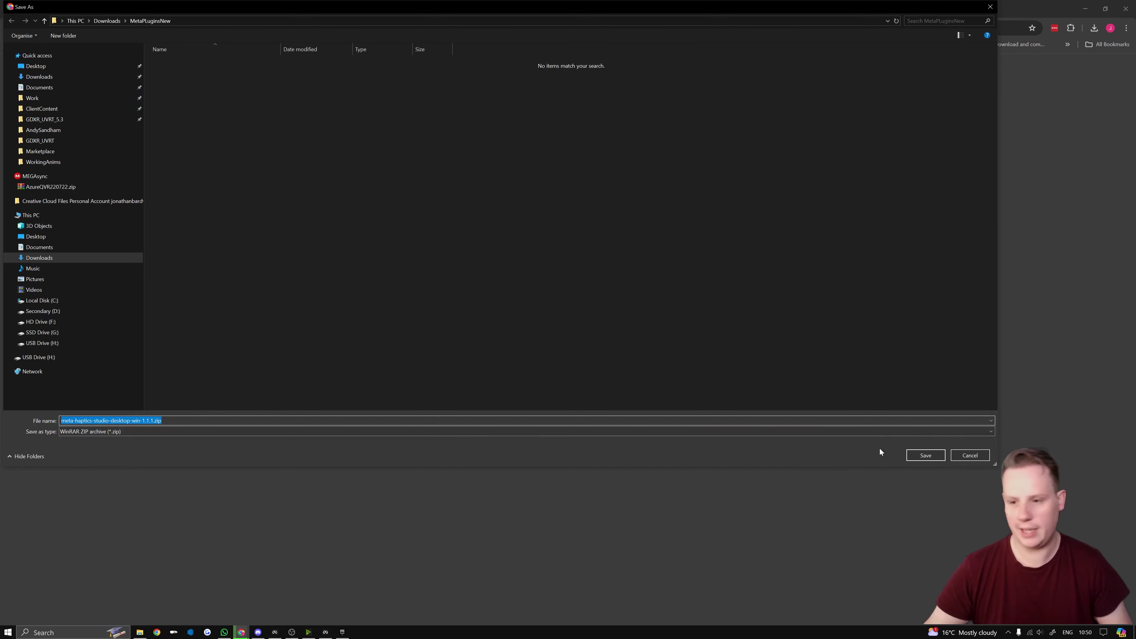
{"action": "left_click", "coordinate": [926, 455]}
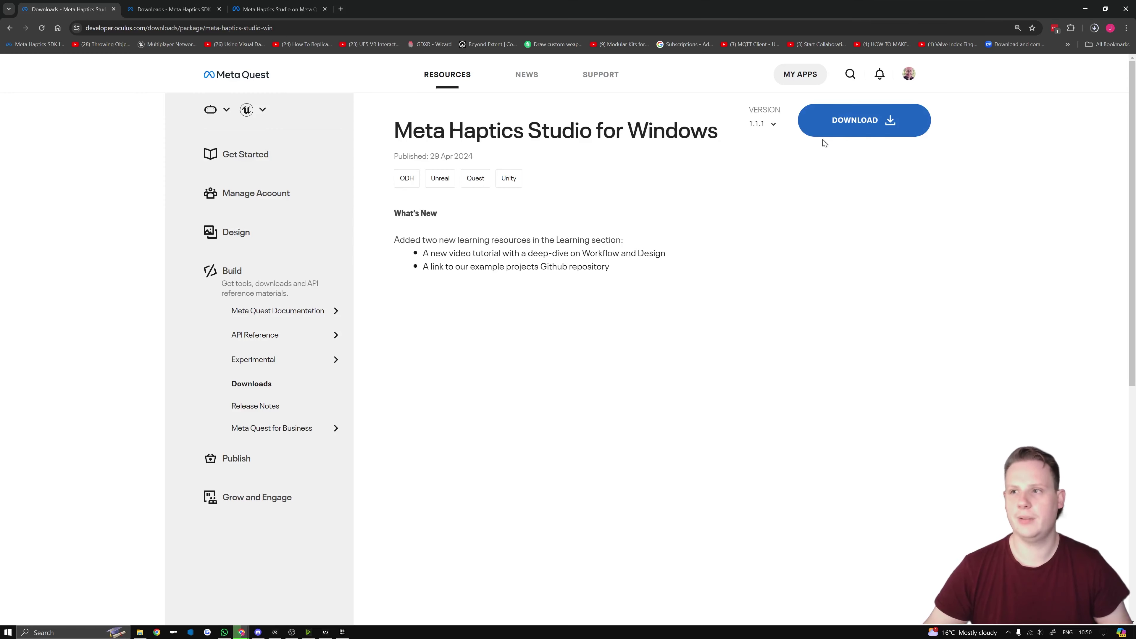
Step: Download Meta Haptics SDK for Unreal version 63.0.0 into MetaPLuginsNew as MetaXRHaptics.zip, accepting the licence, and minimise the browser
{"action": "left_click", "coordinate": [156, 10]}
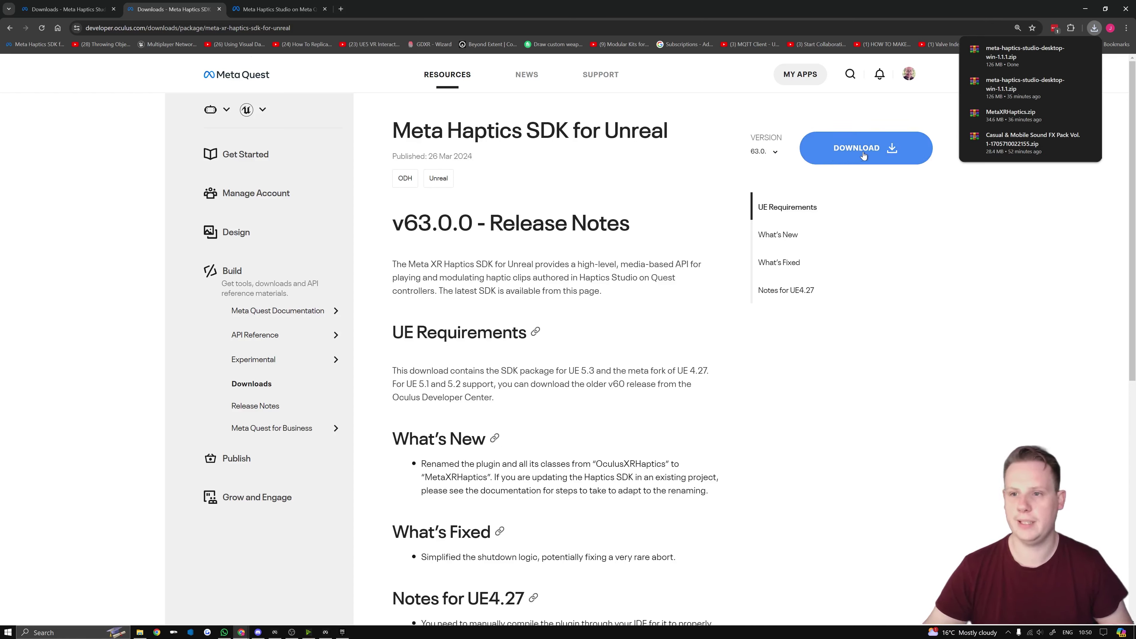
{"action": "left_click", "coordinate": [766, 151]}
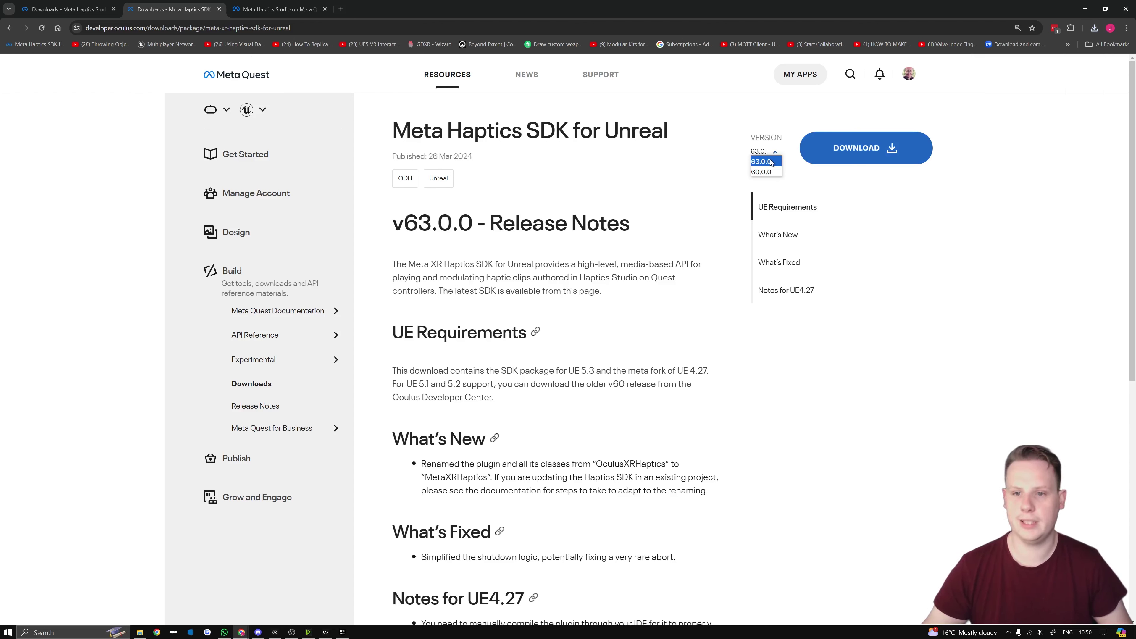
{"action": "left_click", "coordinate": [770, 162]}
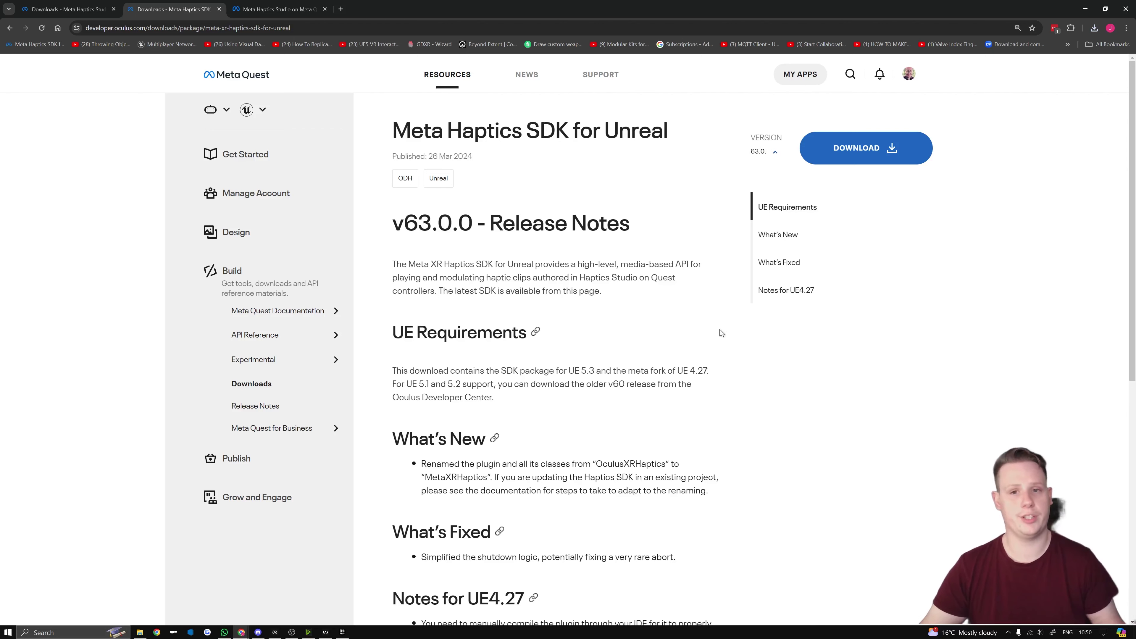
{"action": "left_click", "coordinate": [864, 148]}
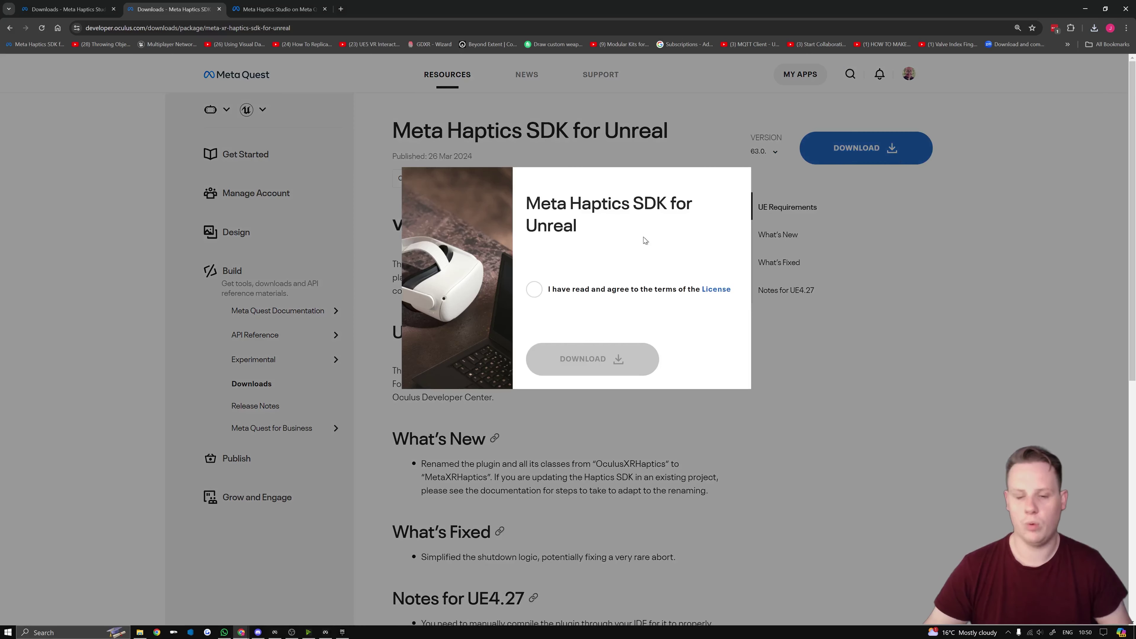
{"action": "left_click", "coordinate": [534, 290]}
{"action": "left_click", "coordinate": [594, 361]}
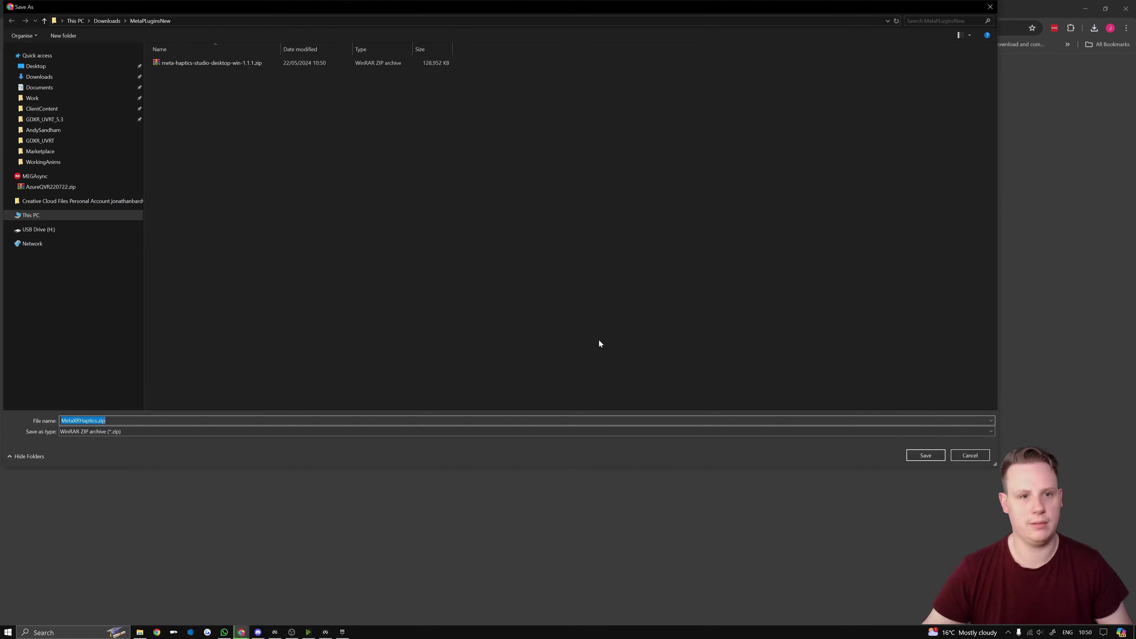
{"action": "left_click", "coordinate": [933, 455]}
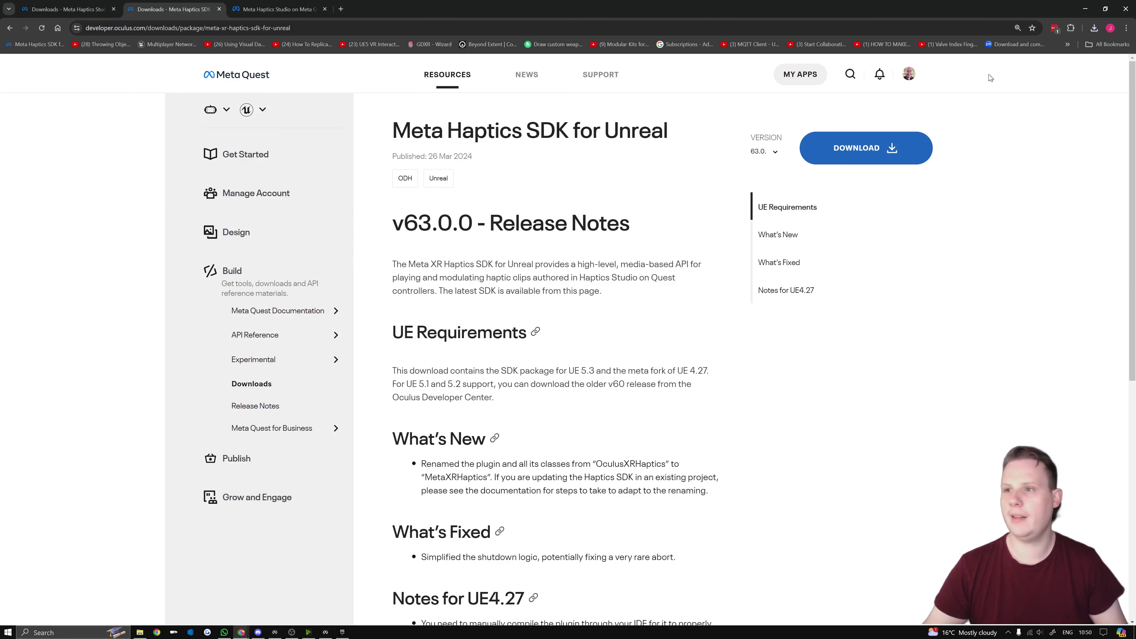
{"action": "left_click", "coordinate": [1085, 9]}
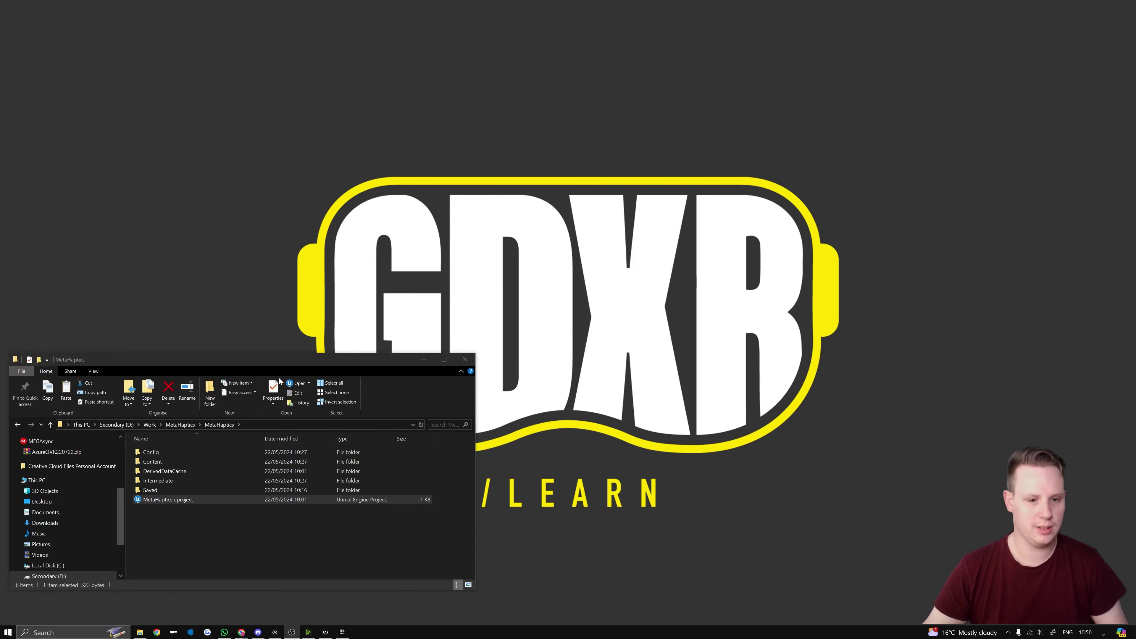